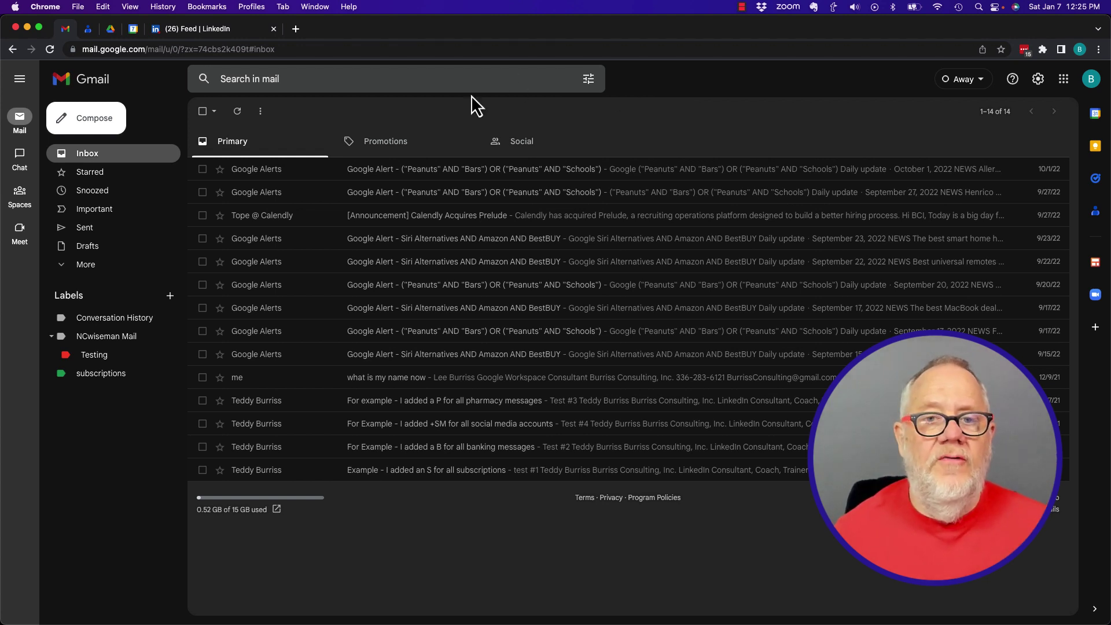
Step: Expand the sidebar's More section to show All Mail, Spam, Trash and Categories
{"action": "left_click", "coordinate": [85, 264]}
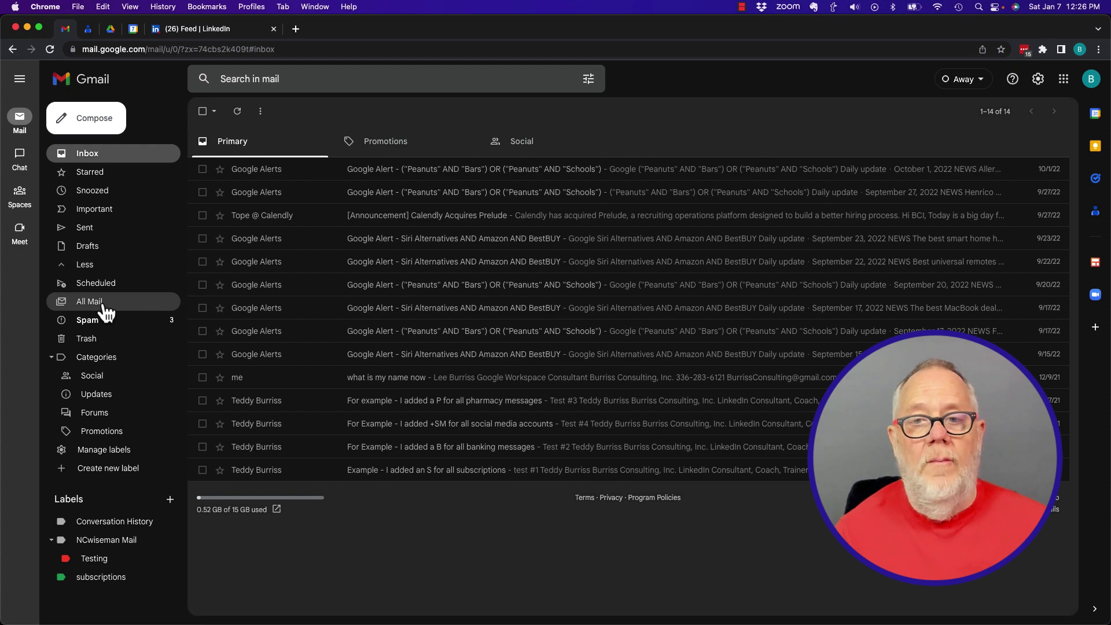
Step: Compare All Mail with the inbox, checking the newest/oldest ordering in each
{"action": "left_click", "coordinate": [89, 302]}
{"action": "scroll", "coordinate": [423, 290], "scroll_direction": "down", "scroll_amount": 10}
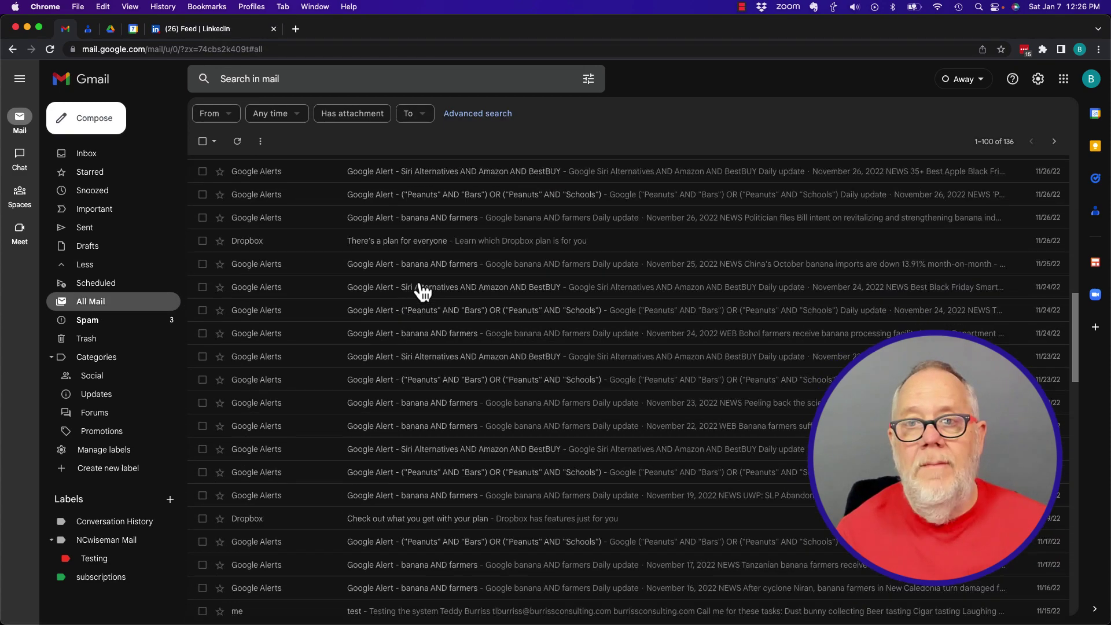
{"action": "scroll", "coordinate": [423, 290], "scroll_direction": "up", "scroll_amount": 10}
{"action": "left_click", "coordinate": [994, 140]}
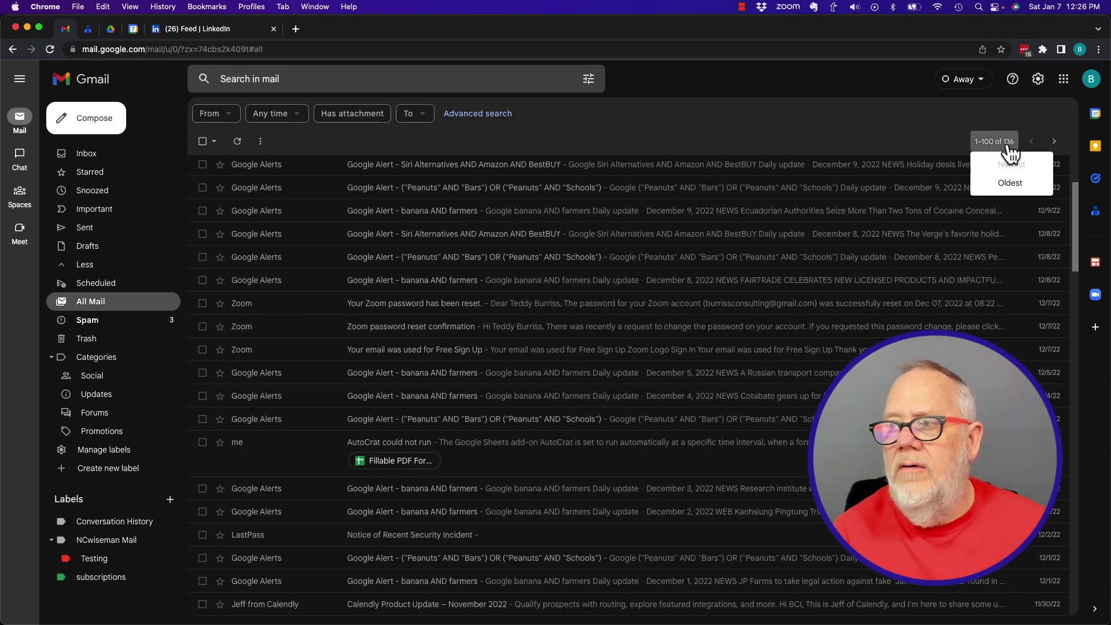
{"action": "left_click", "coordinate": [80, 156]}
{"action": "left_click", "coordinate": [996, 111]}
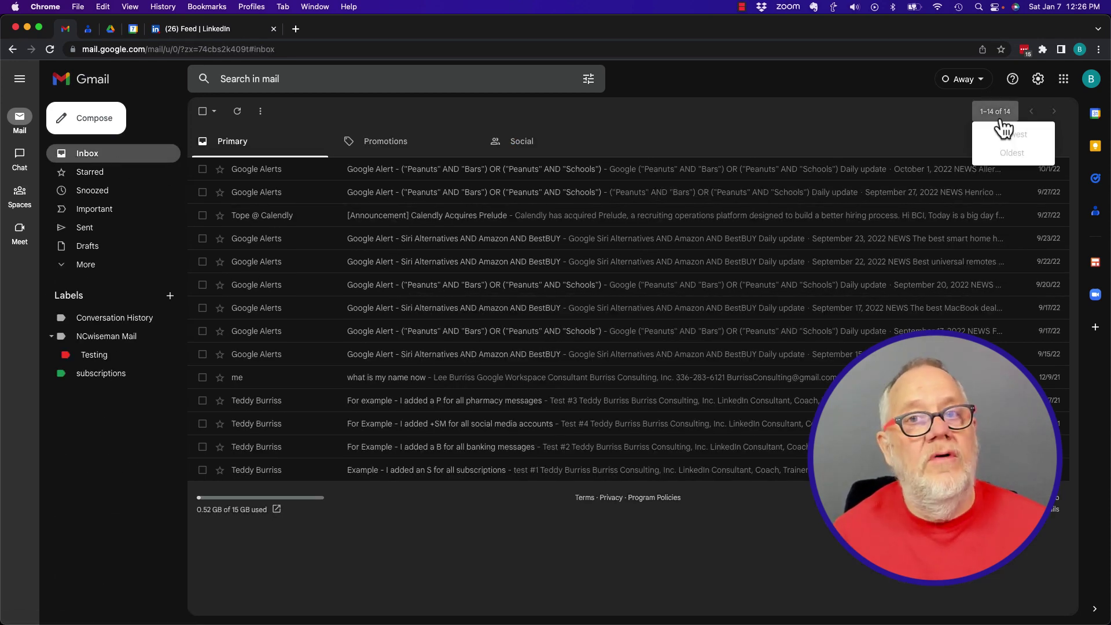
Step: Switch back and forth between All Mail and the inbox, ending in All Mail
{"action": "left_click", "coordinate": [85, 264]}
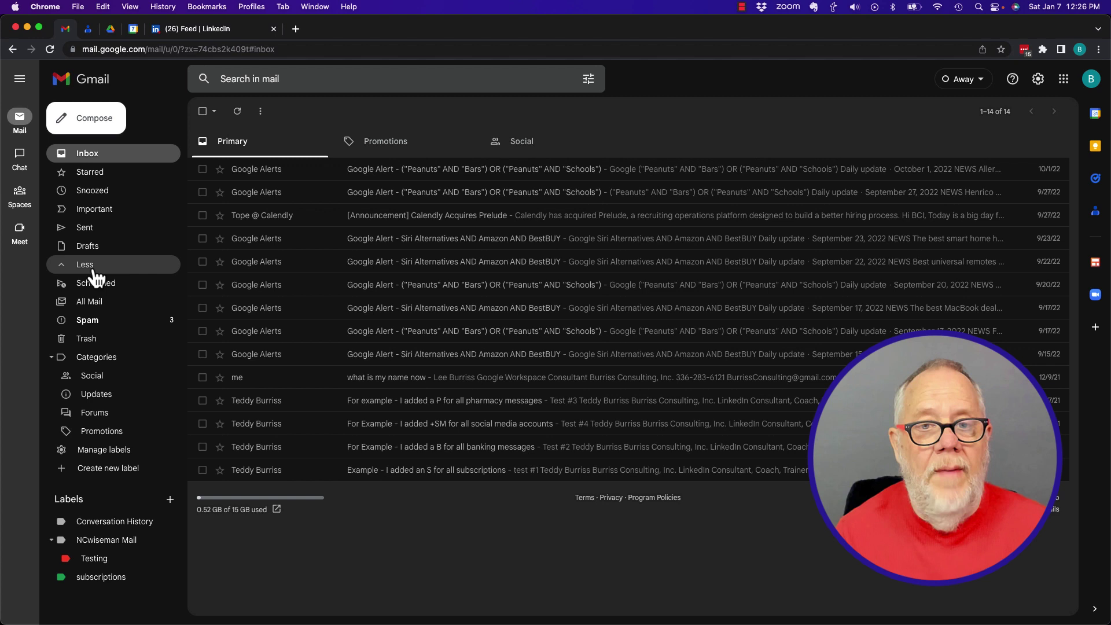
{"action": "left_click", "coordinate": [91, 301]}
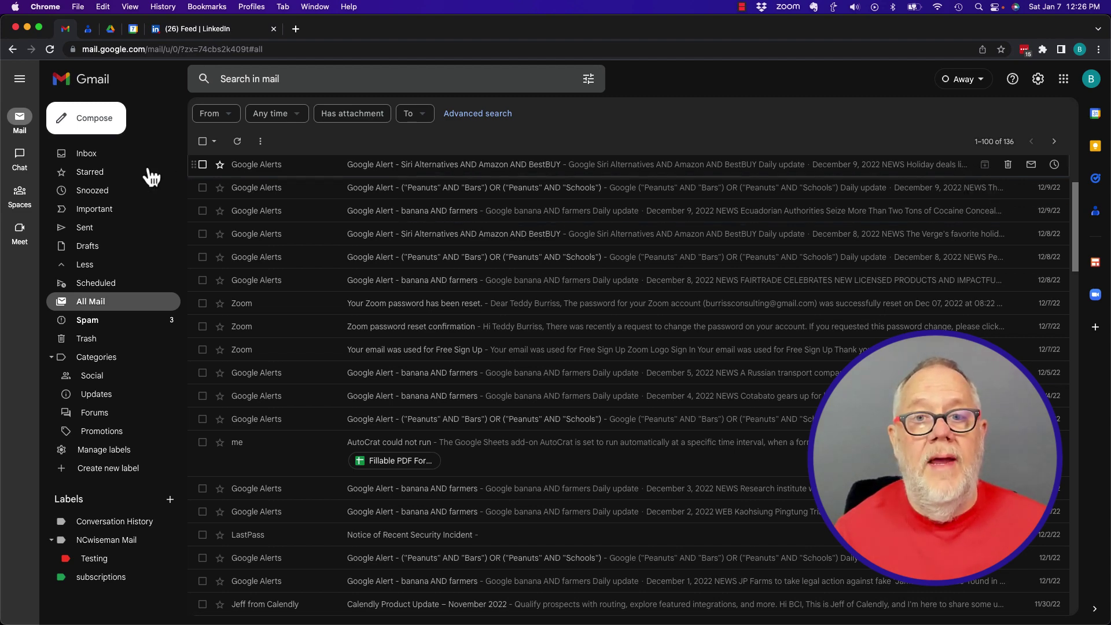
{"action": "left_click", "coordinate": [87, 152]}
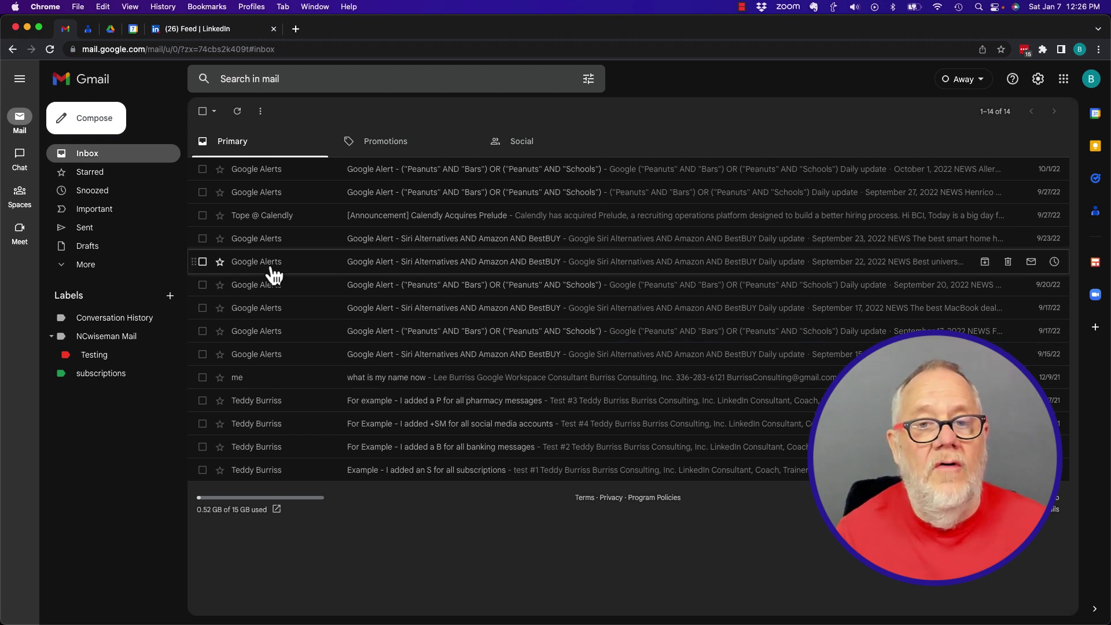
{"action": "left_click", "coordinate": [85, 263]}
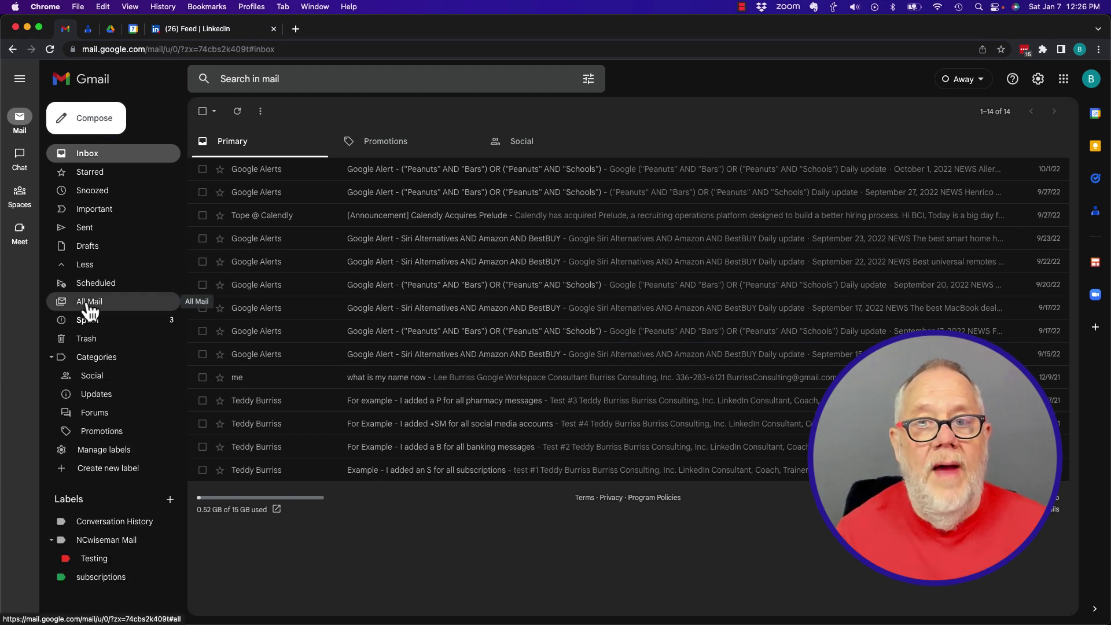
{"action": "left_click", "coordinate": [90, 301]}
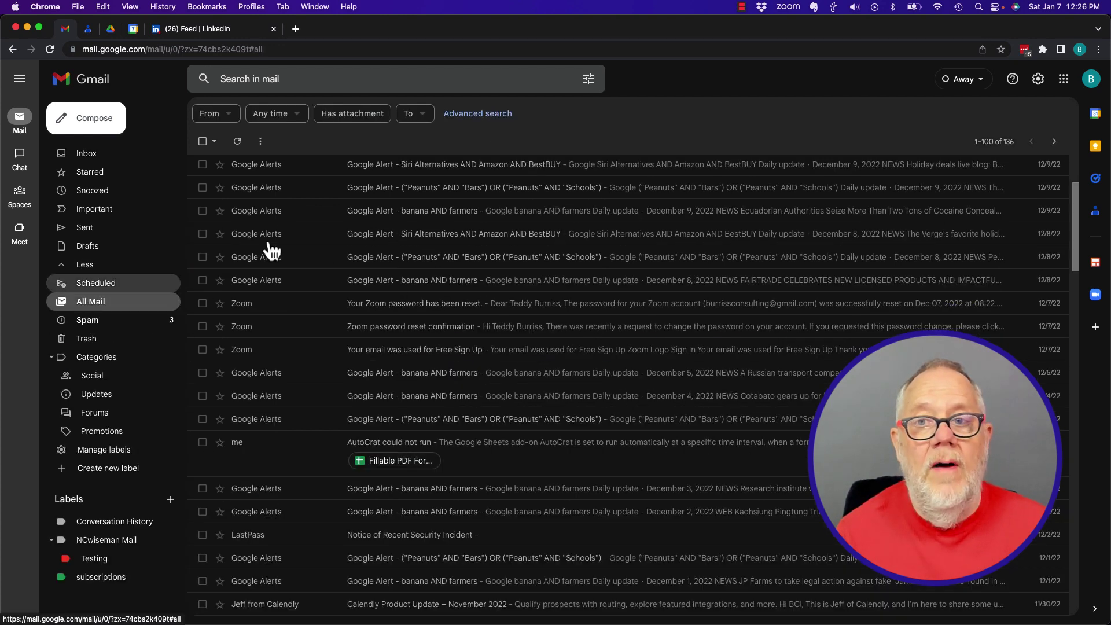
Step: Tick, then untick, the banana AND farmers alert and the email above it
{"action": "left_click", "coordinate": [203, 187]}
{"action": "left_click", "coordinate": [203, 212]}
{"action": "left_click", "coordinate": [202, 188]}
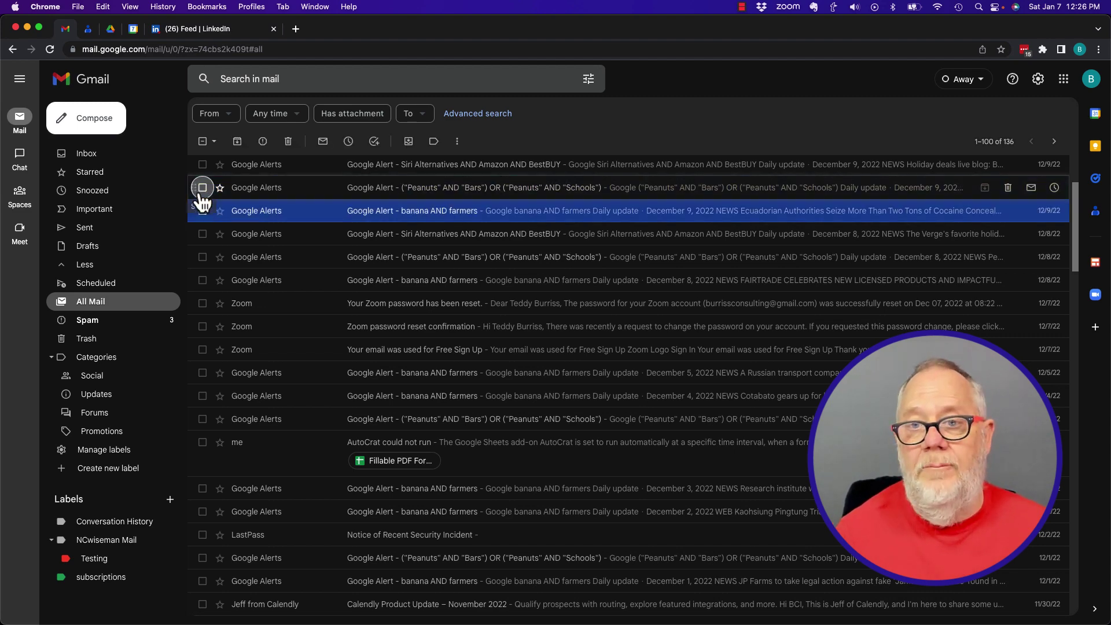
{"action": "left_click", "coordinate": [202, 212]}
Step: Search all mail for 'Google Alerts - Banana And Farmers' and check the result ordering
{"action": "left_click", "coordinate": [323, 79]}
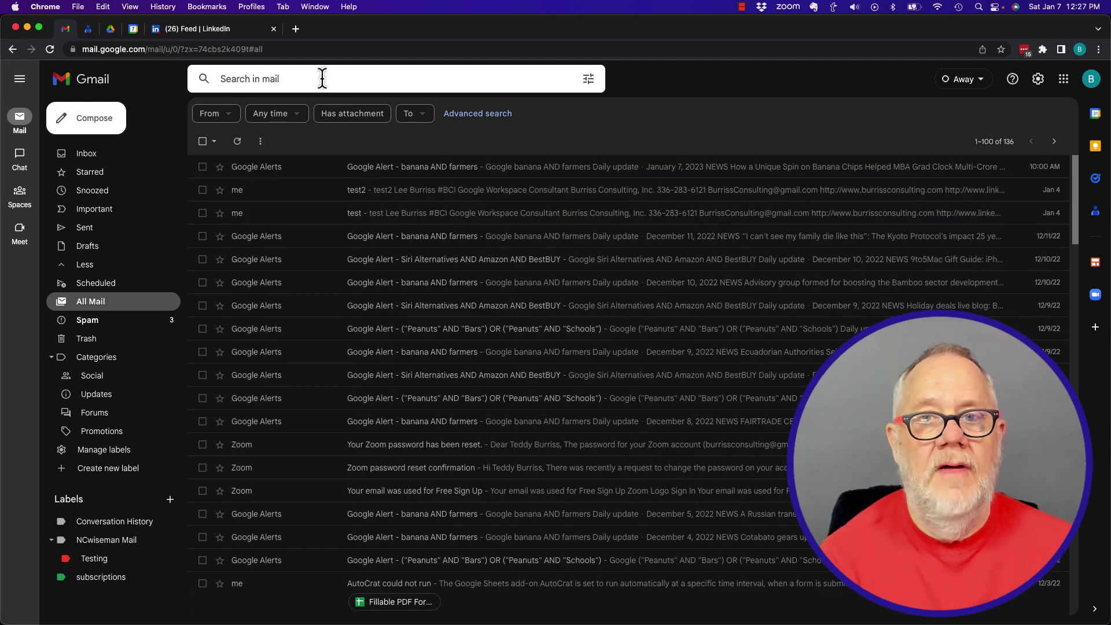
{"action": "type", "text": "Goo"}
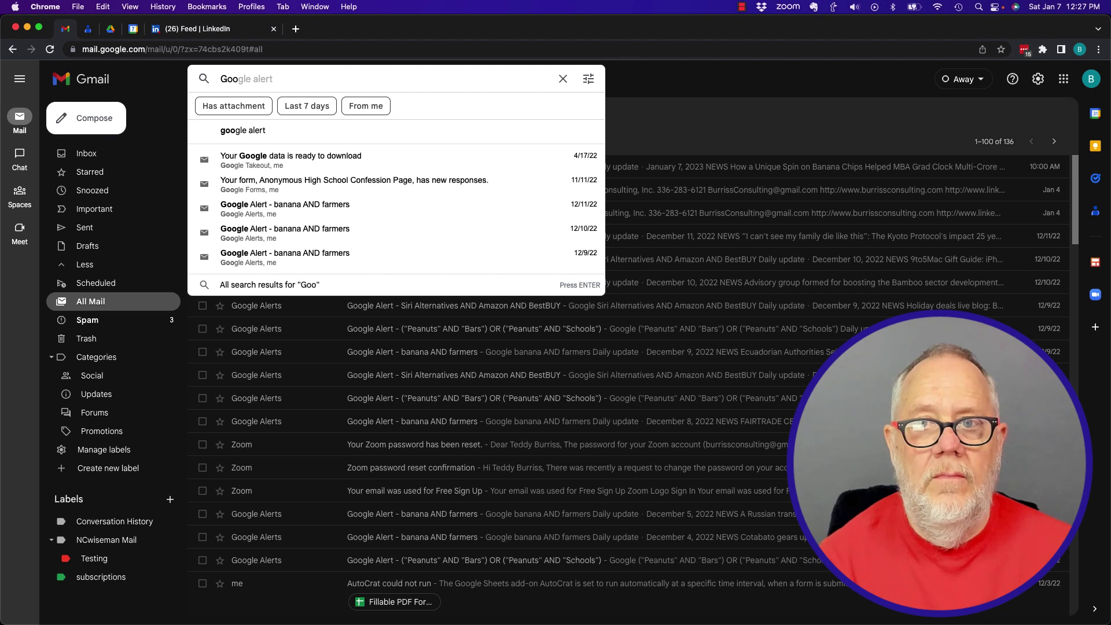
{"action": "type", "text": "gle "}
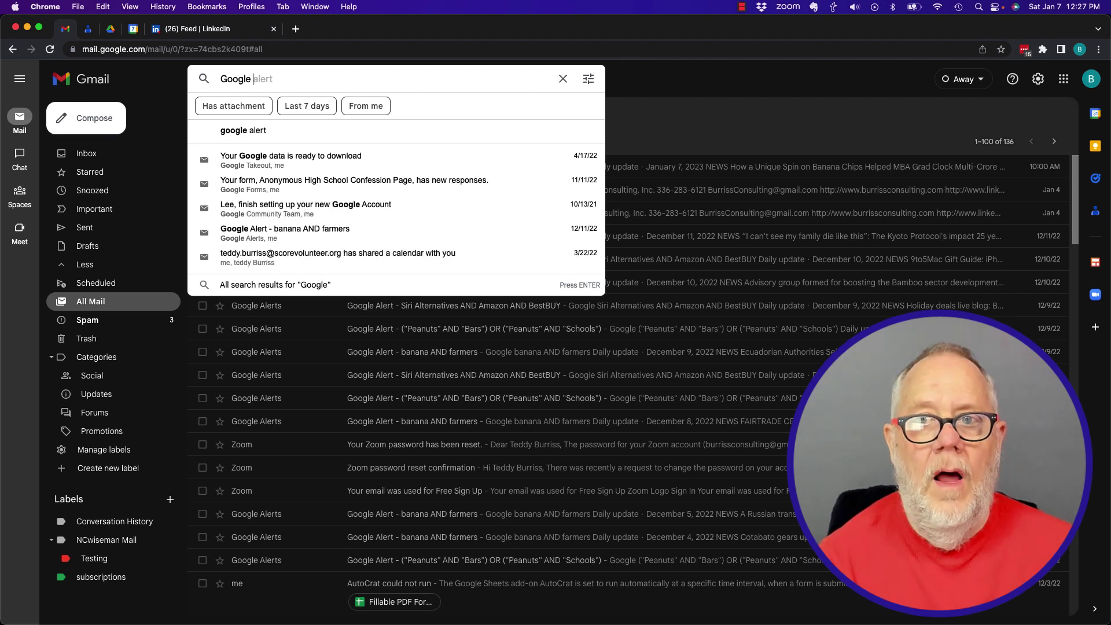
{"action": "type", "text": "Alerts"}
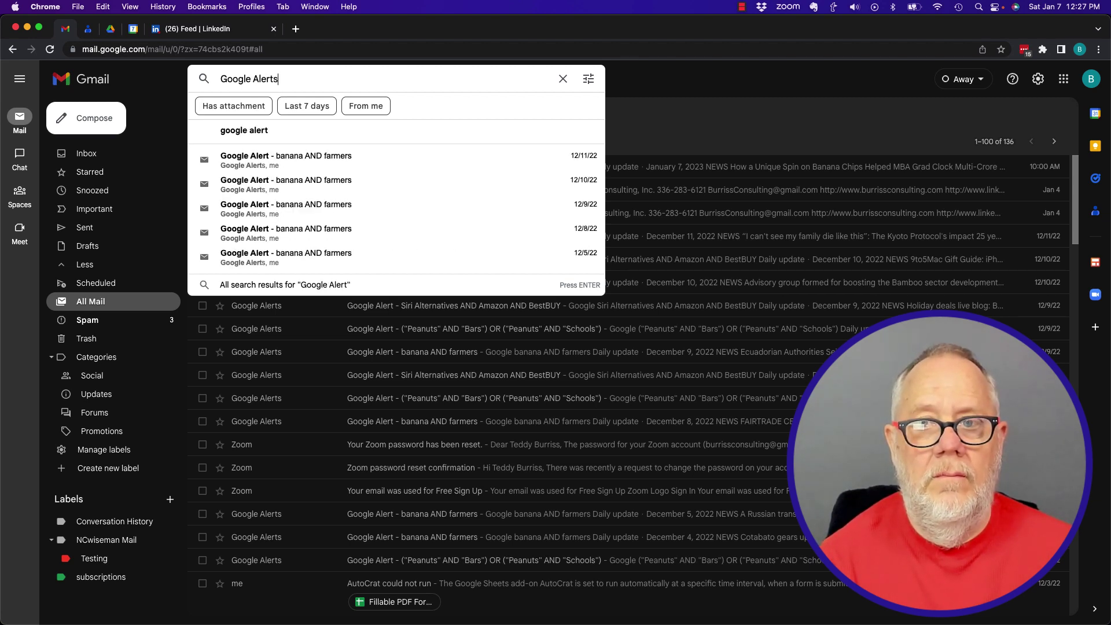
{"action": "type", "text": " - "}
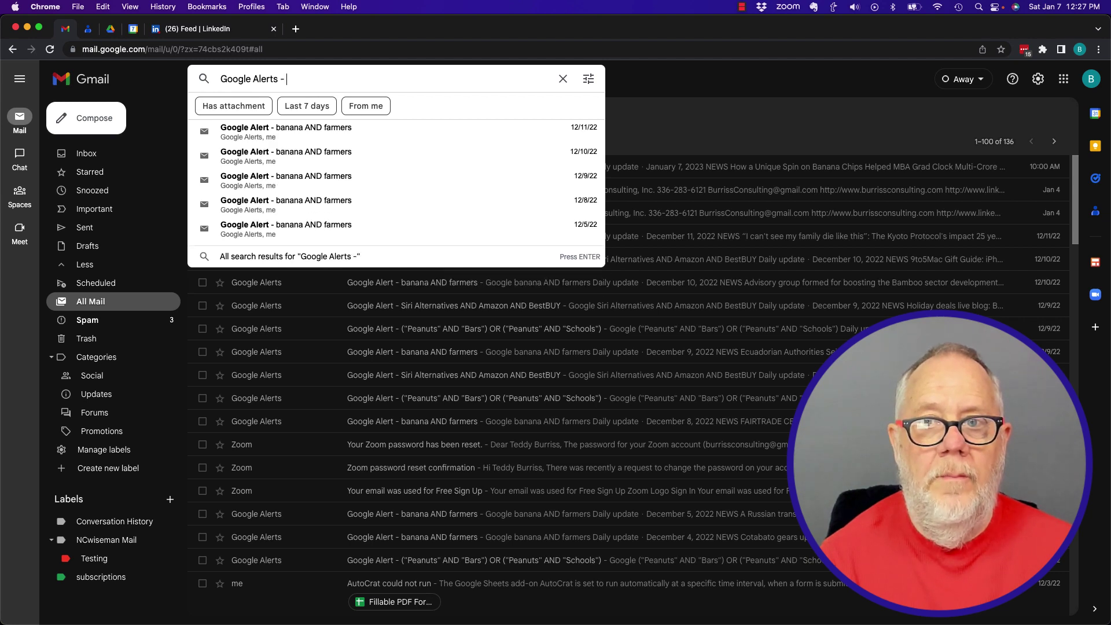
{"action": "type", "text": "Banana"}
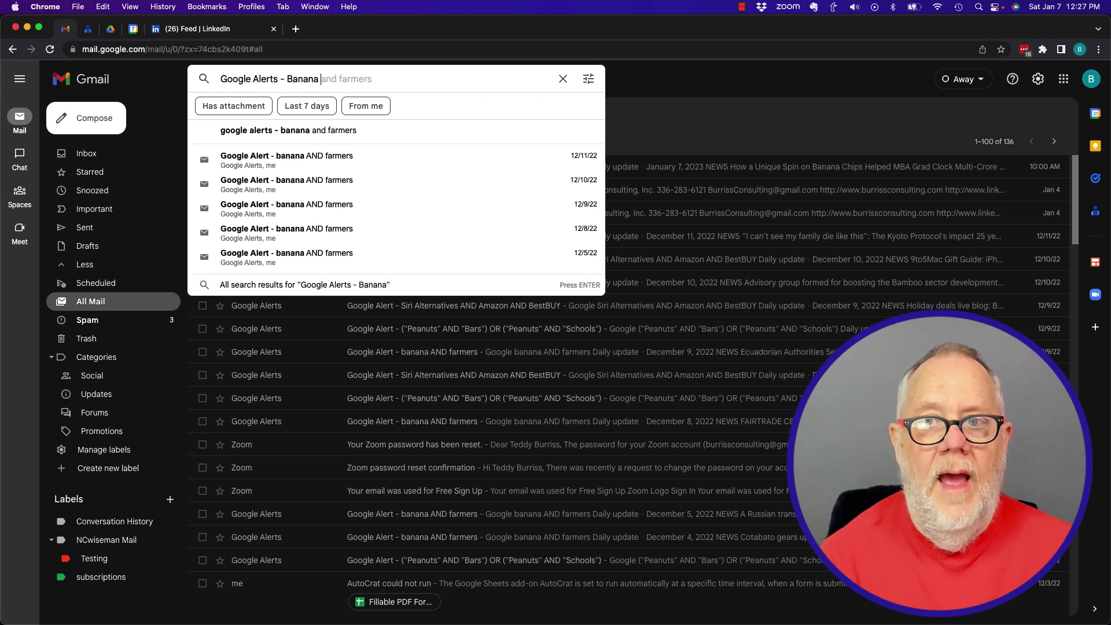
{"action": "type", "text": " And Far"}
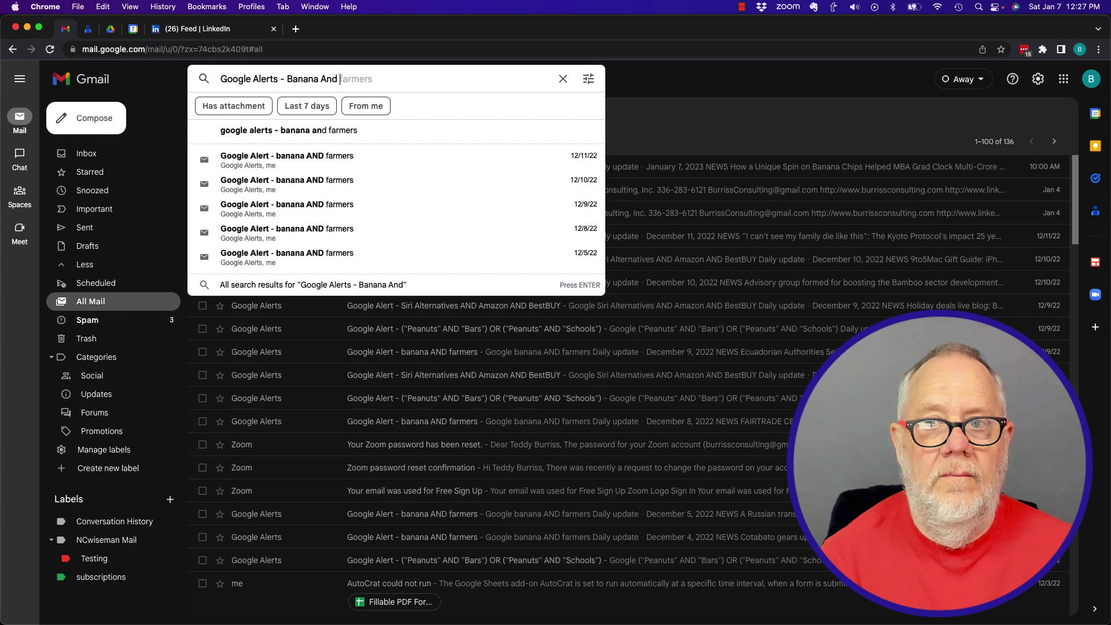
{"action": "type", "text": "mser"}
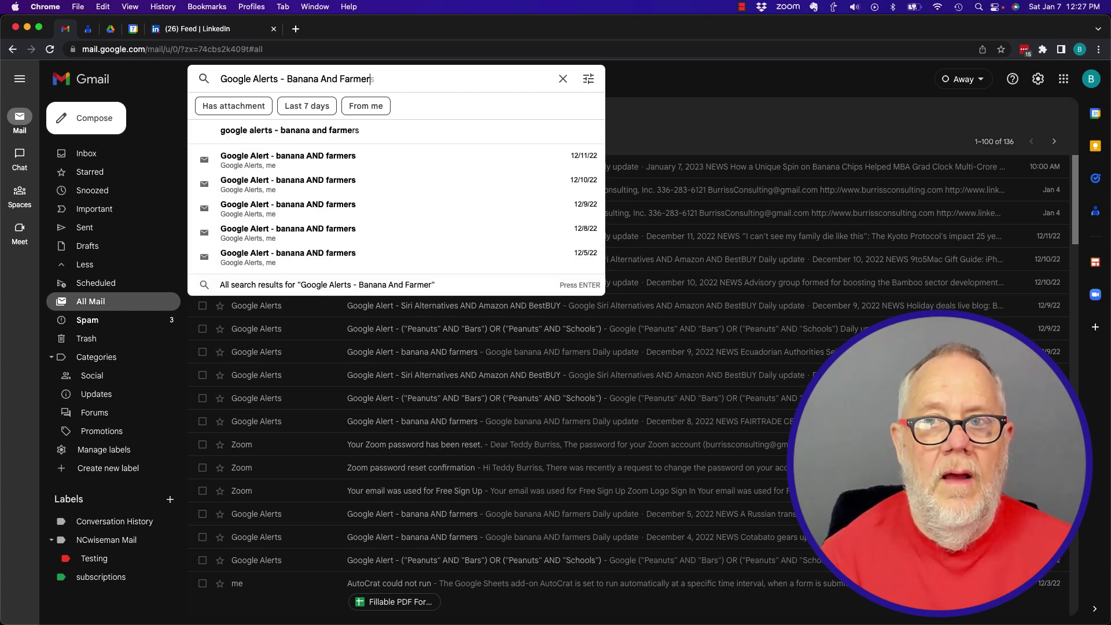
{"action": "key", "text": "Return"}
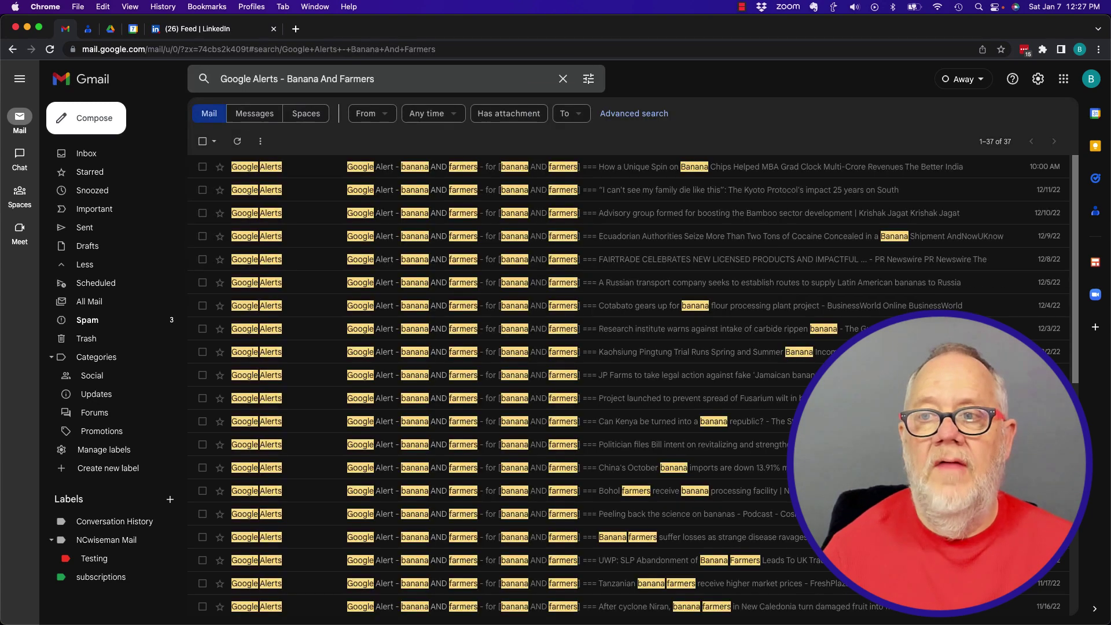
{"action": "scroll", "coordinate": [423, 345], "scroll_direction": "down", "scroll_amount": 10}
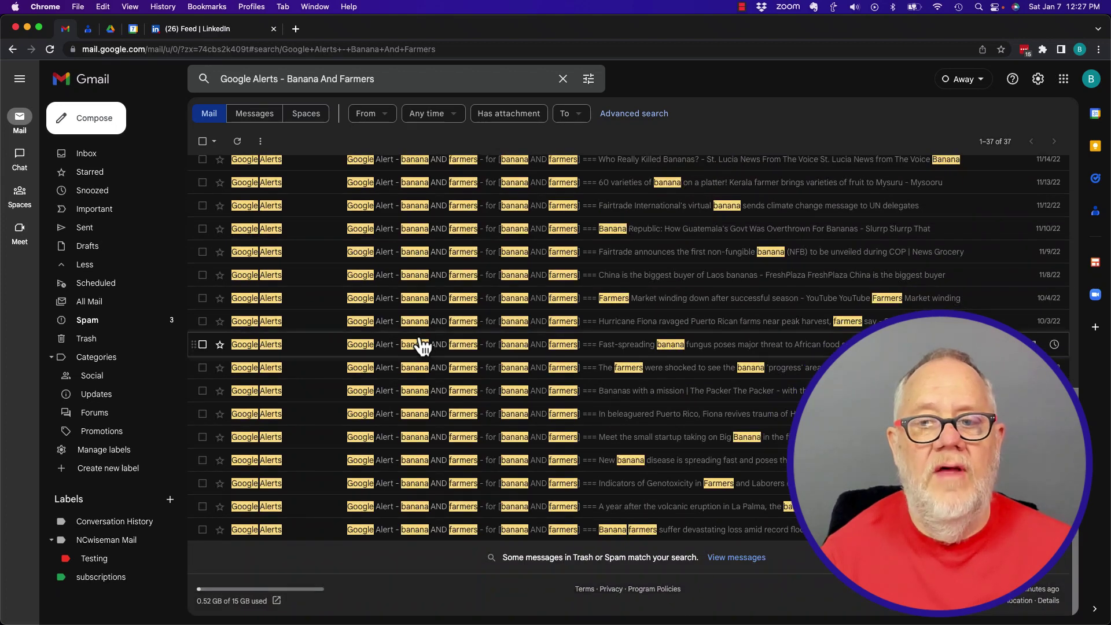
{"action": "scroll", "coordinate": [423, 346], "scroll_direction": "up", "scroll_amount": 10}
{"action": "left_click", "coordinate": [996, 141]}
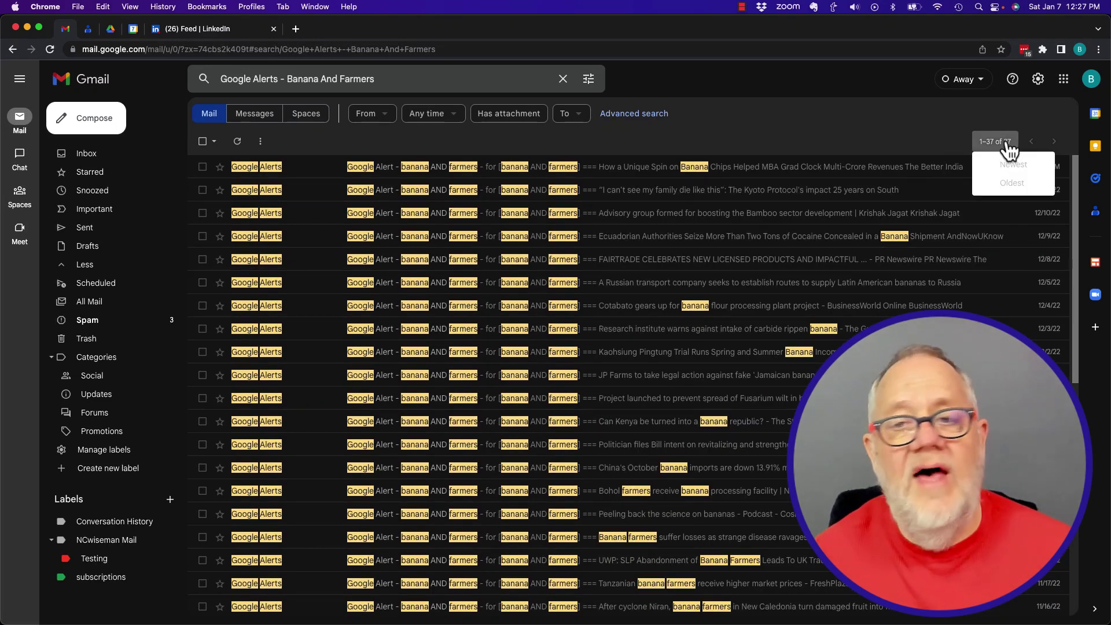
{"action": "left_click", "coordinate": [340, 278]}
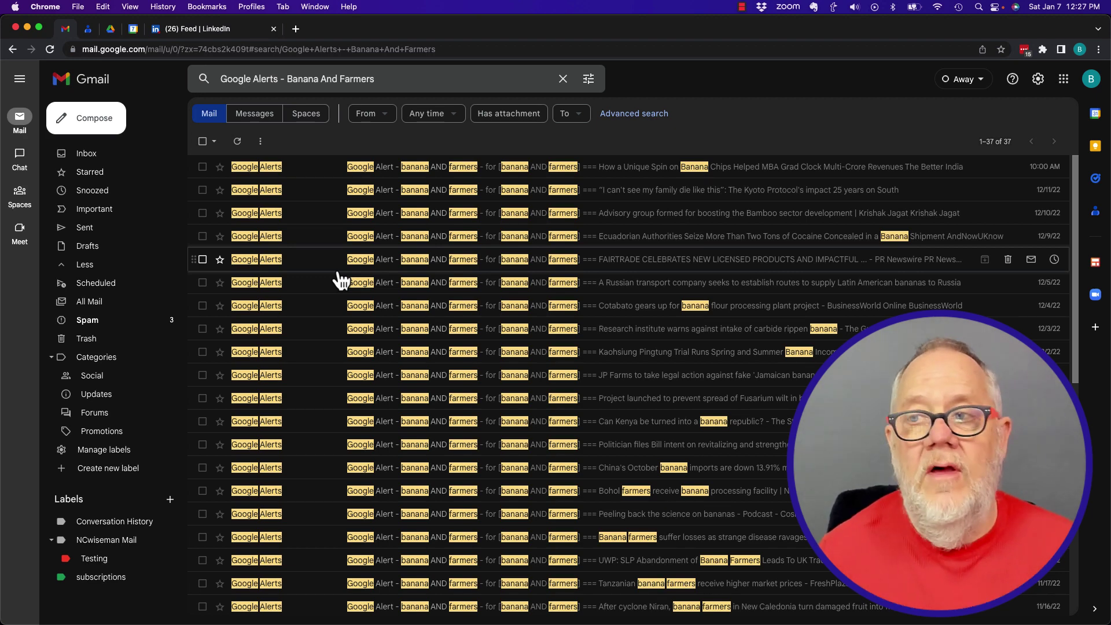
Step: Select all 37 matching alerts and move them to the inbox
{"action": "left_click", "coordinate": [202, 142]}
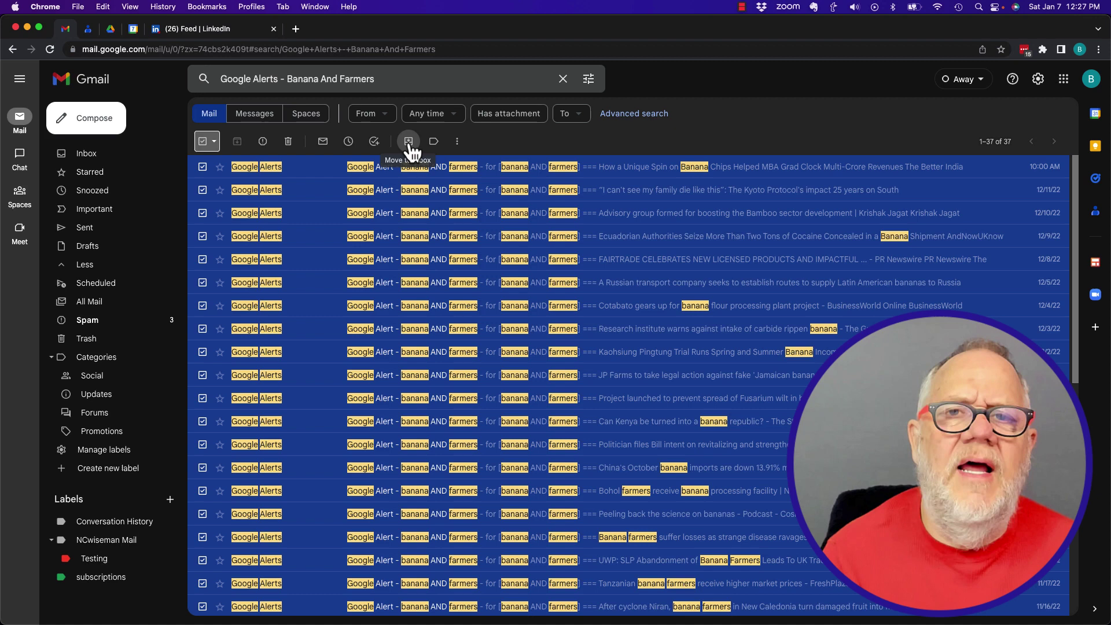
{"action": "left_click", "coordinate": [409, 142]}
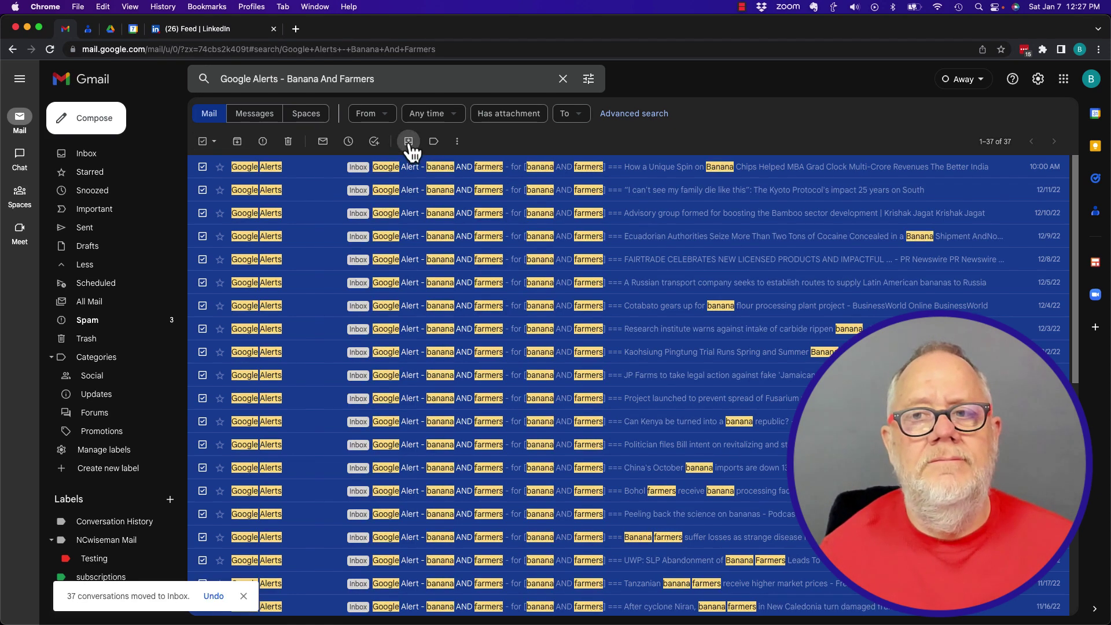
Step: Clear the selection, then archive the top four banana AND farmers alerts in the inbox
{"action": "left_click", "coordinate": [203, 142]}
{"action": "left_click", "coordinate": [86, 154]}
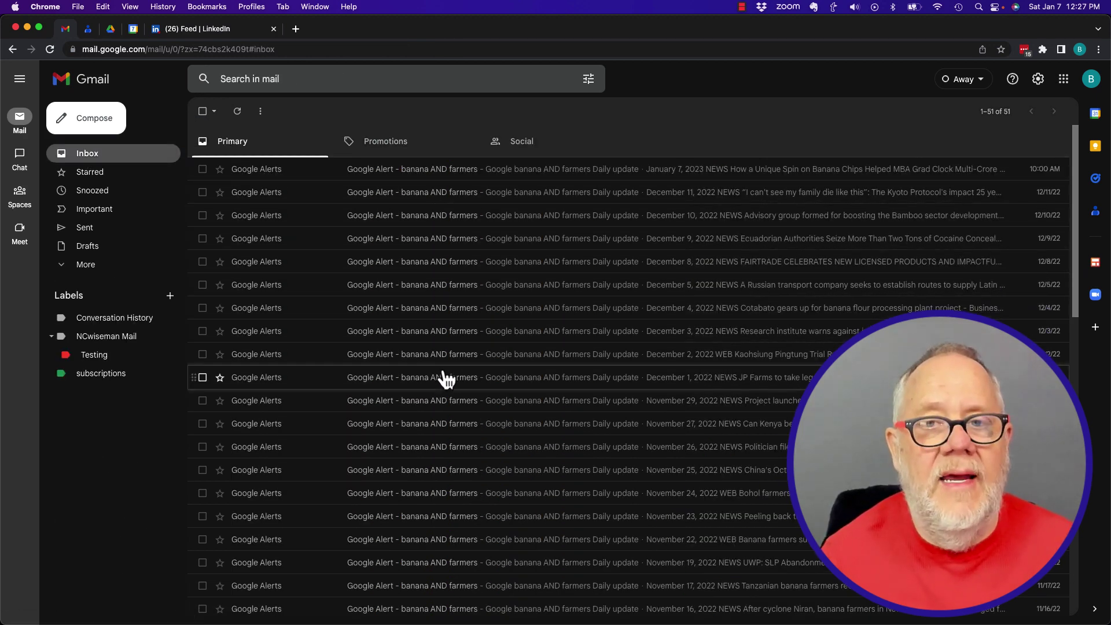
{"action": "left_click", "coordinate": [202, 169]}
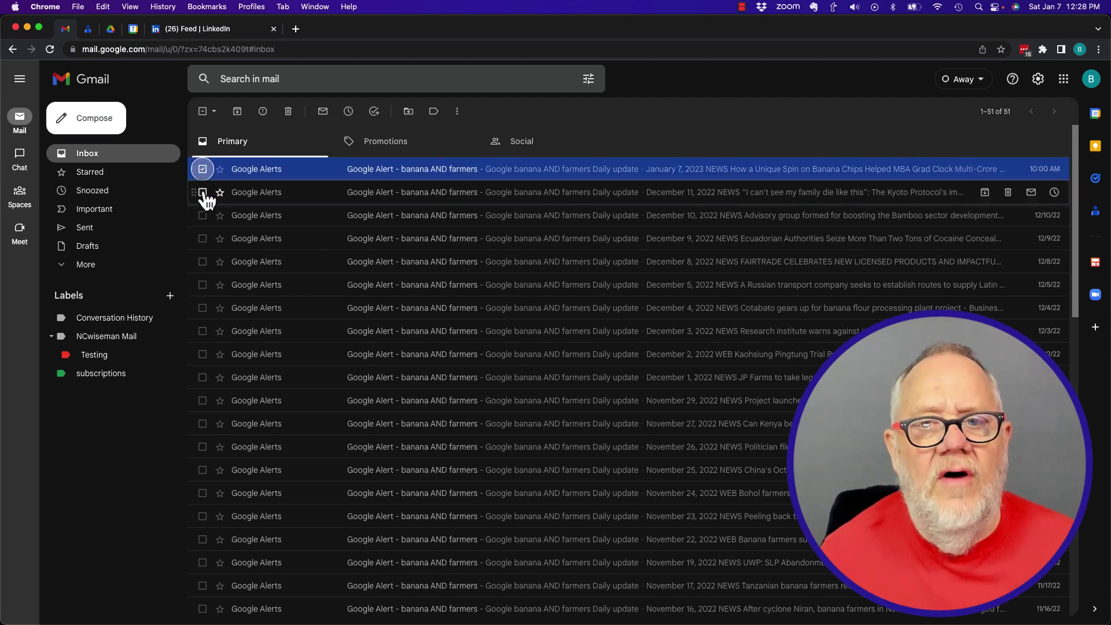
{"action": "left_click", "coordinate": [202, 192]}
{"action": "left_click", "coordinate": [202, 214]}
{"action": "left_click", "coordinate": [203, 238]}
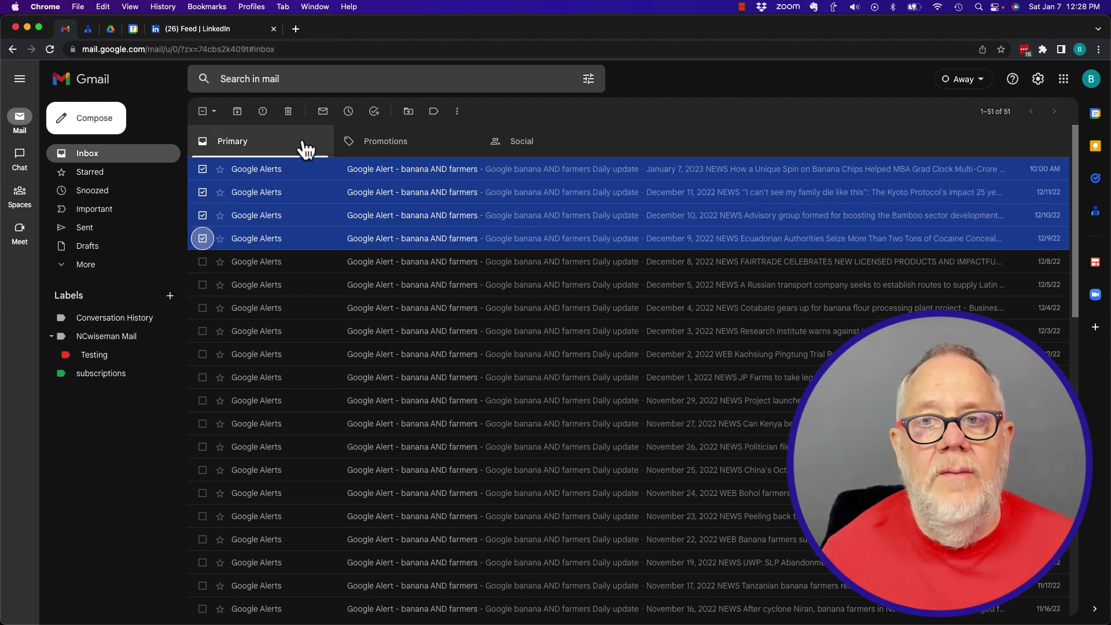
{"action": "left_click", "coordinate": [237, 111]}
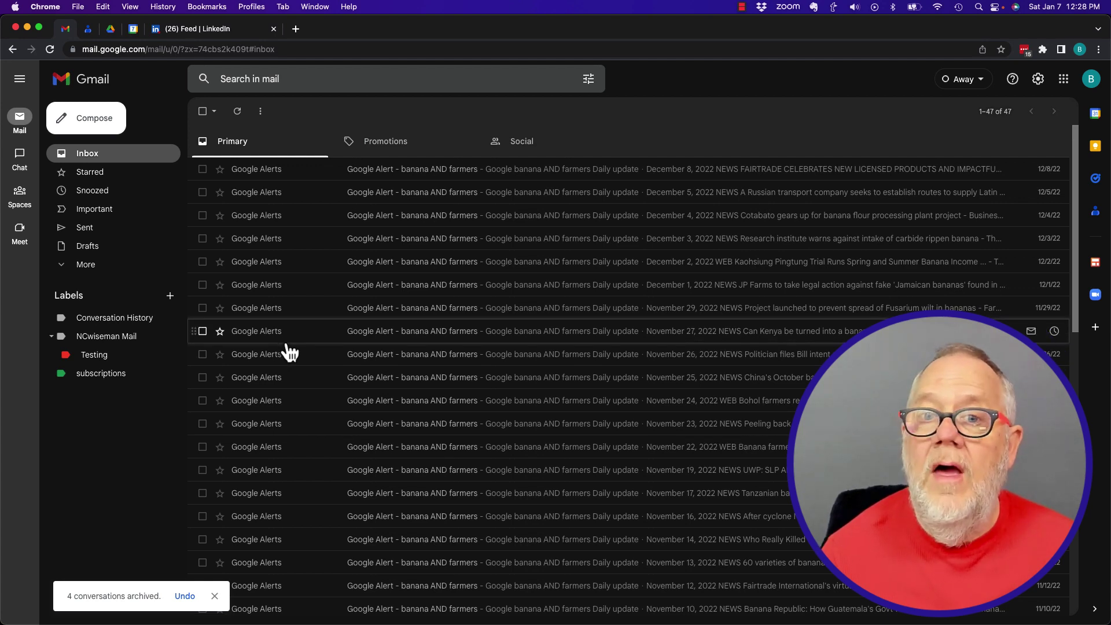
Step: Expand the More folders and open All Mail to check the alerts' labels
{"action": "left_click", "coordinate": [85, 263]}
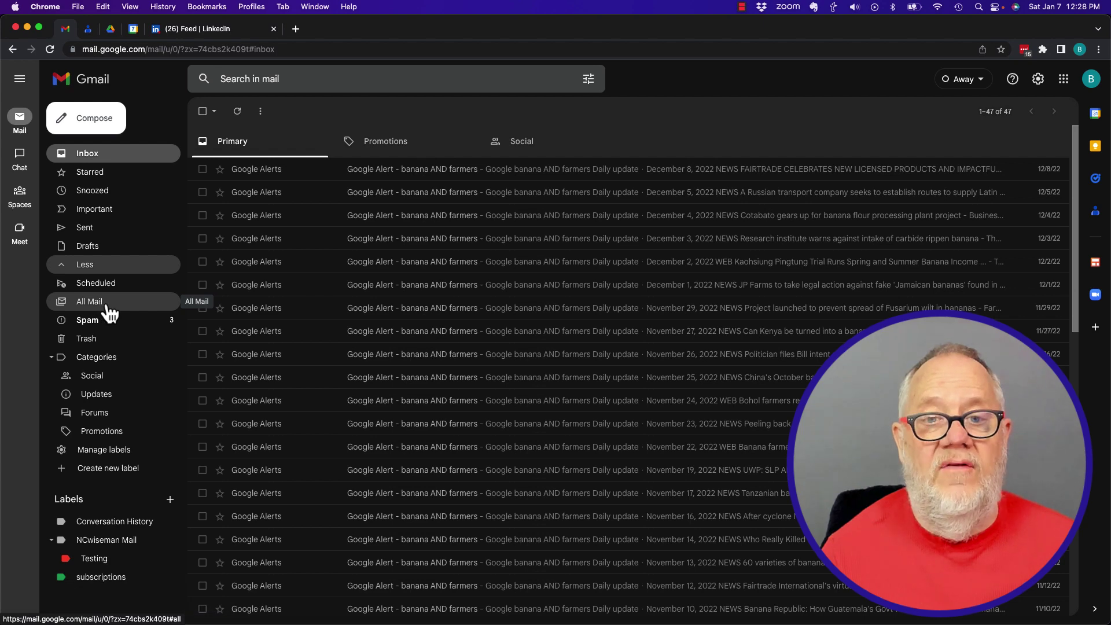
{"action": "left_click", "coordinate": [89, 302]}
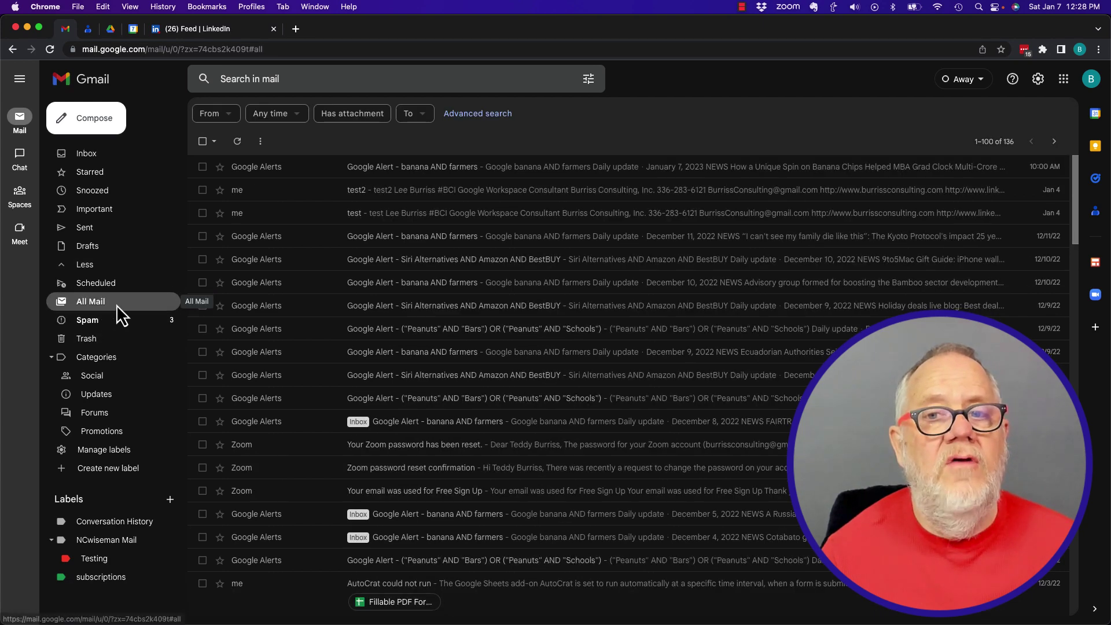